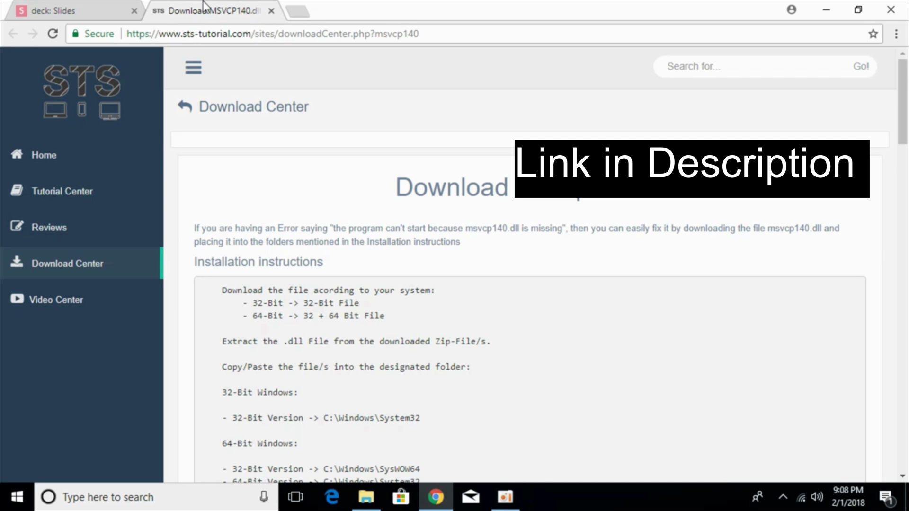
# Download the msvcp140 (32-Bit) and msvcp140 (64-Bit) zips from the sts-tutorial.com Download Section.
pyautogui.click(211, 33)
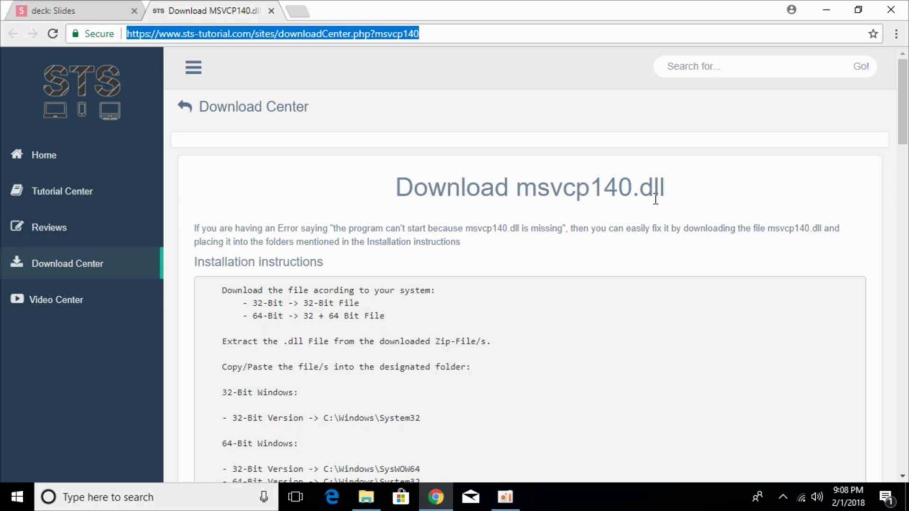
pyautogui.click(224, 202)
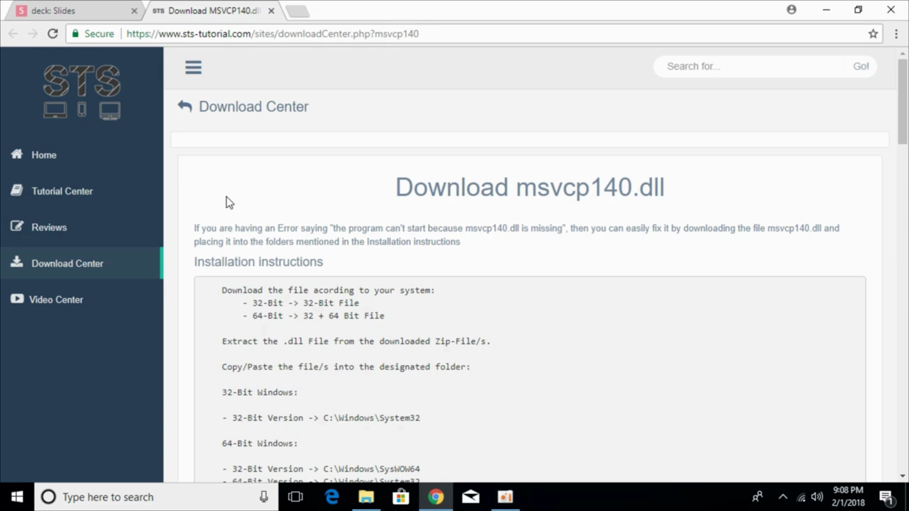
pyautogui.scroll(-6, 229, 198)
pyautogui.scroll(-2, 230, 198)
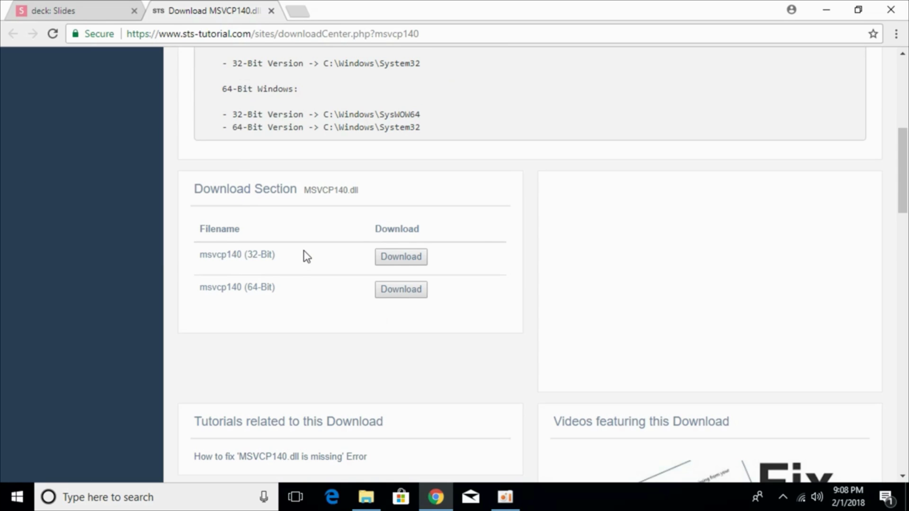
pyautogui.rightClick(386, 259)
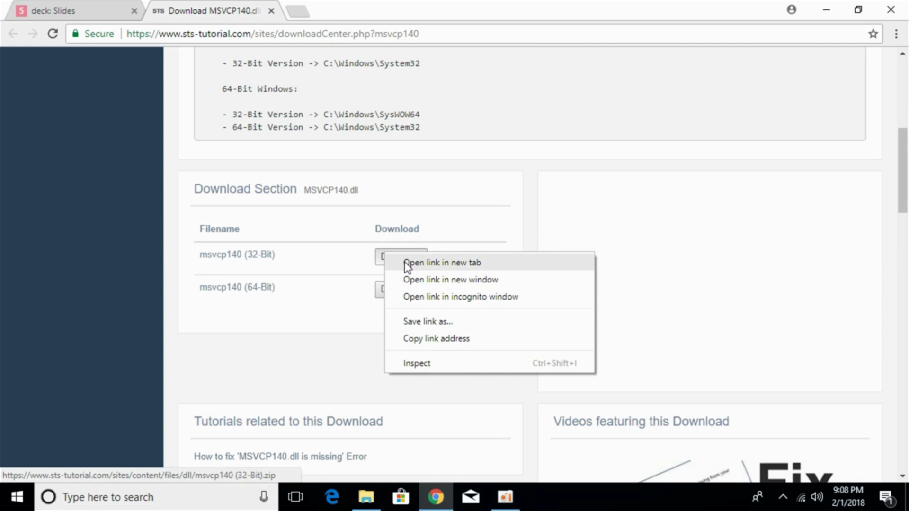
pyautogui.click(404, 261)
pyautogui.rightClick(406, 296)
pyautogui.click(426, 303)
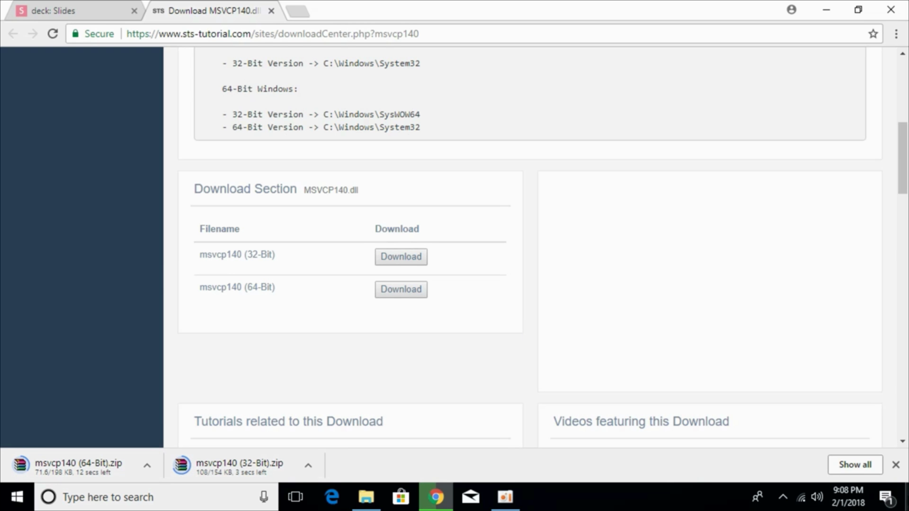
# Check This PC's Properties for a 64-bit system type, then close the System window.
pyautogui.click(435, 497)
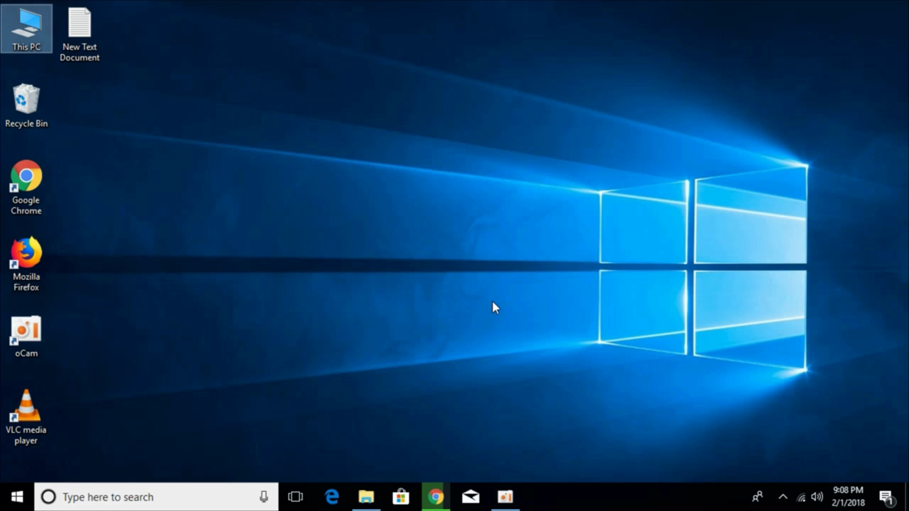
pyautogui.rightClick(13, 33)
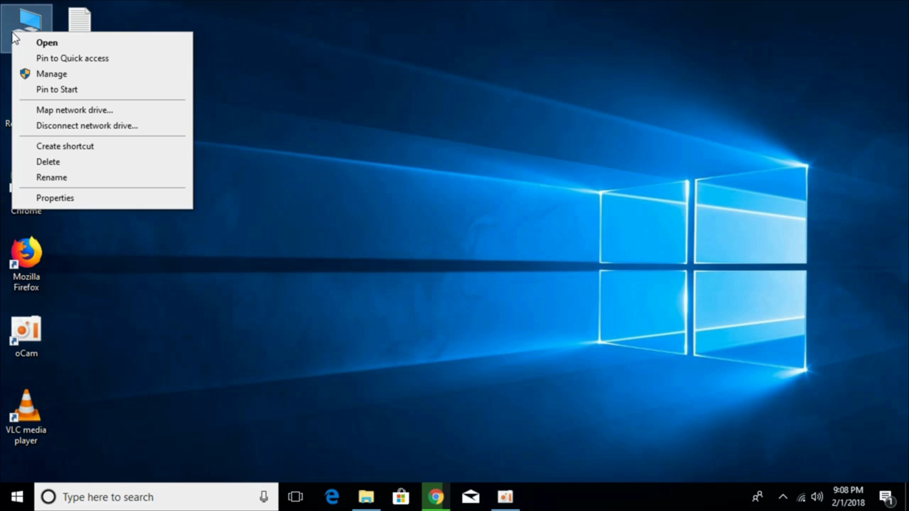
pyautogui.click(73, 198)
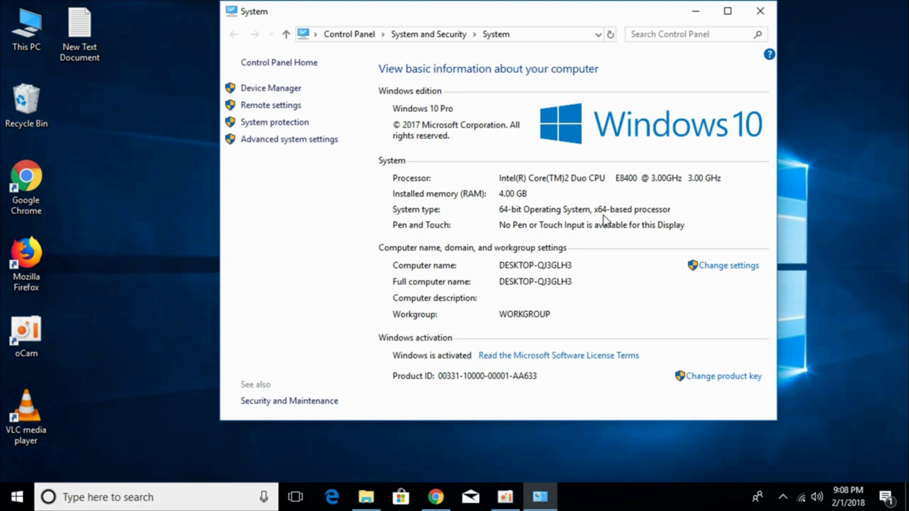
pyautogui.click(757, 10)
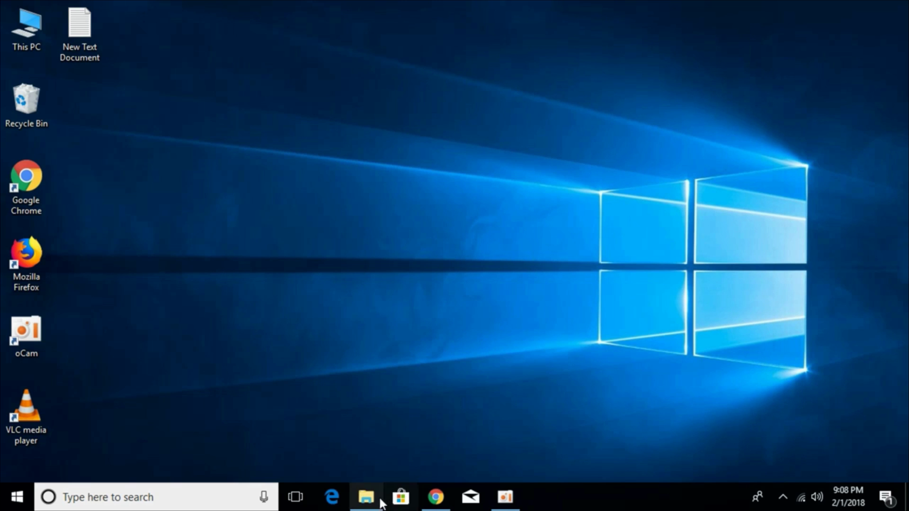
# In Downloads, extract msvcp140 (32-Bit).zip with WinRAR into its default folder.
pyautogui.click(435, 497)
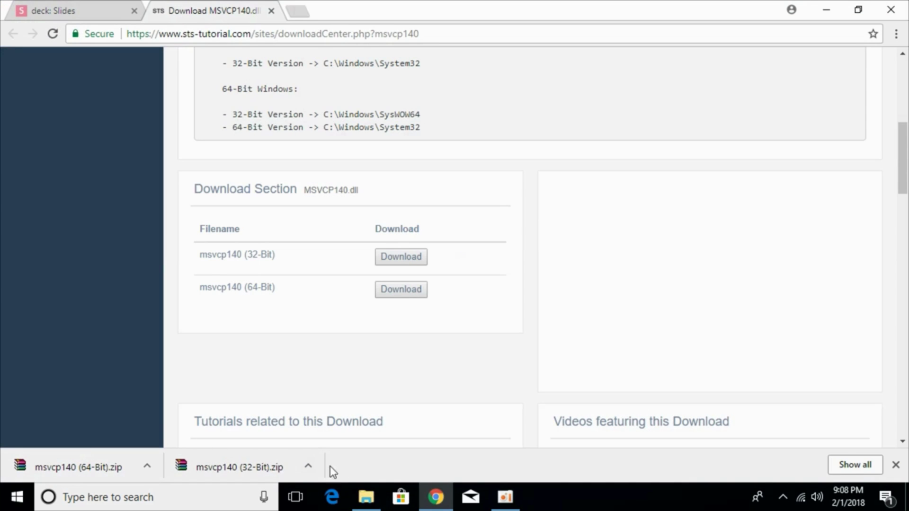
pyautogui.click(366, 497)
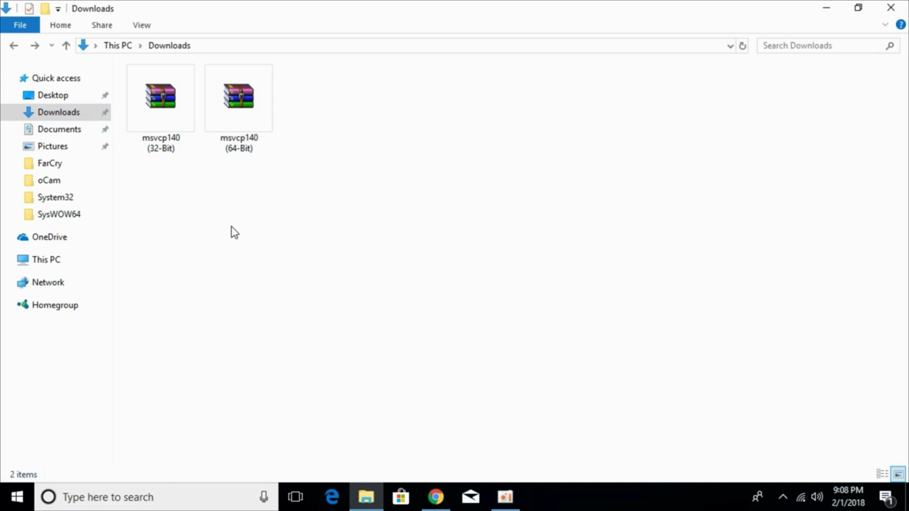
pyautogui.doubleClick(157, 127)
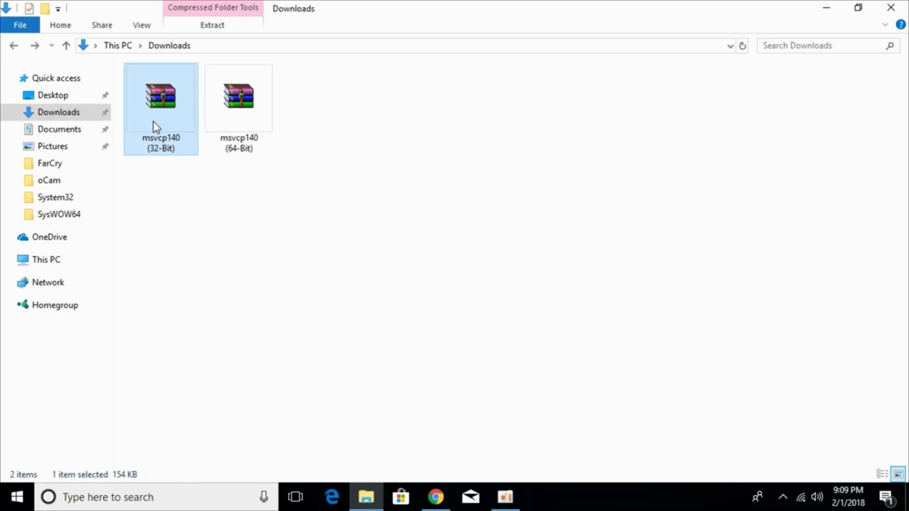
pyautogui.click(129, 110)
pyautogui.click(447, 381)
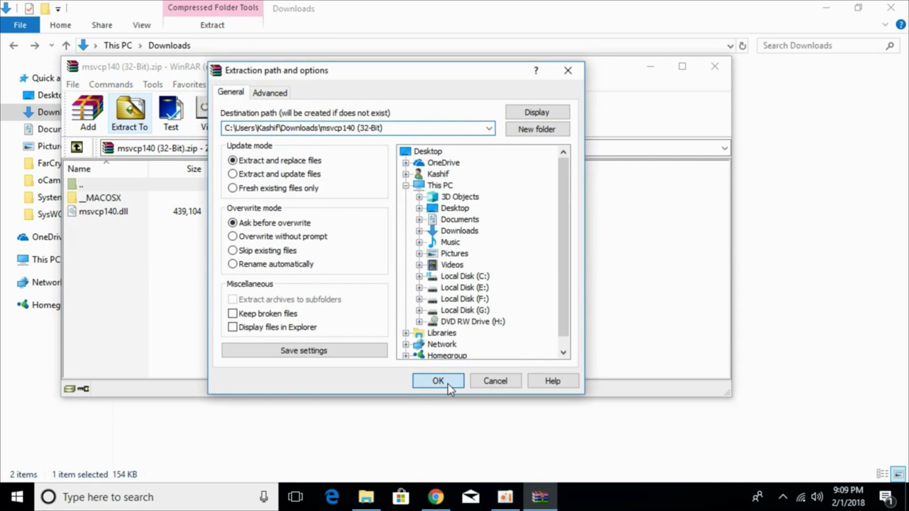
pyautogui.click(722, 65)
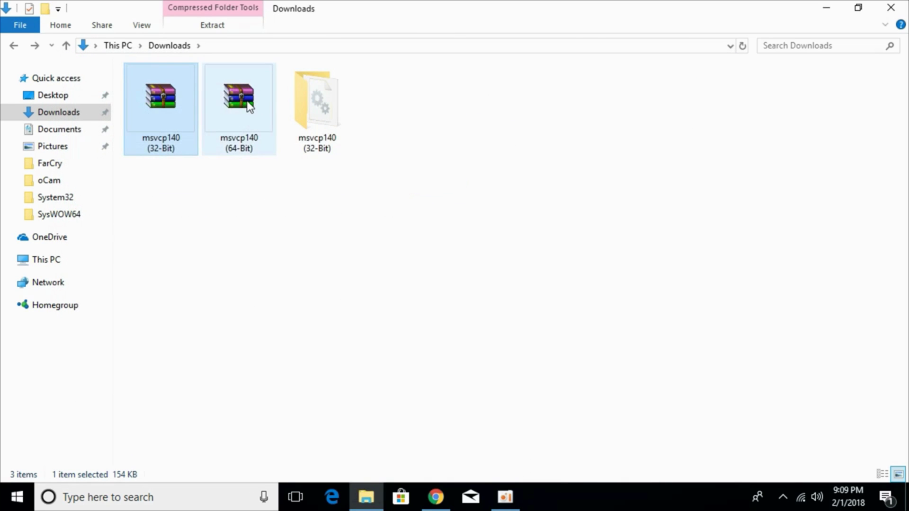
# Extract msvcp140 (64-Bit).zip into an msvcp140 (64-Bit) folder in Downloads.
pyautogui.doubleClick(250, 107)
pyautogui.click(130, 113)
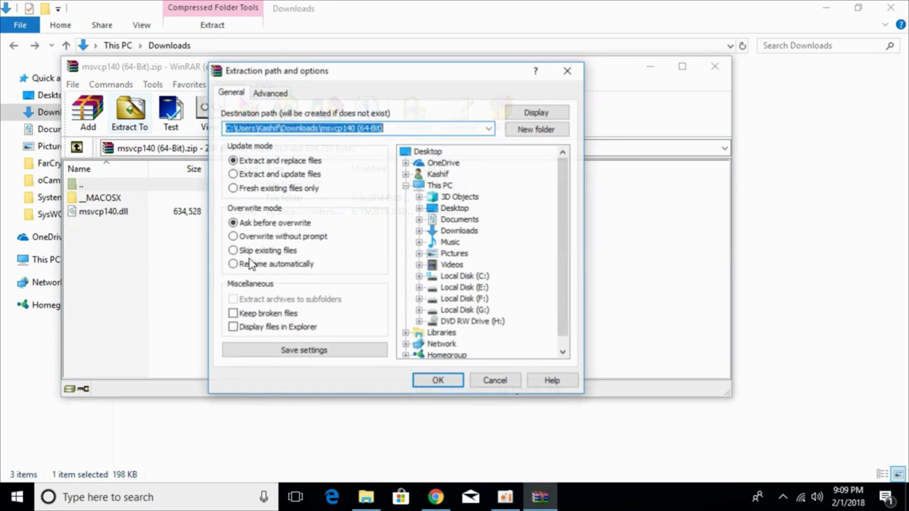
pyautogui.click(438, 381)
pyautogui.click(714, 66)
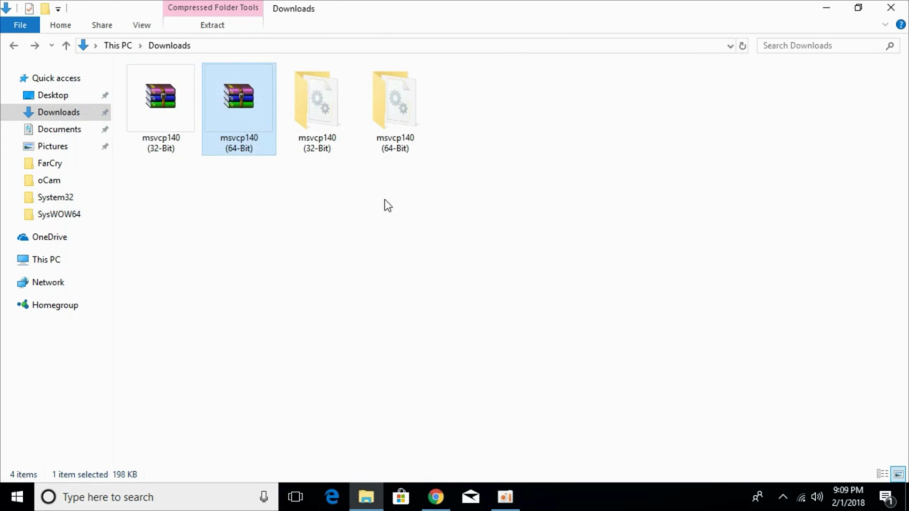
pyautogui.click(333, 203)
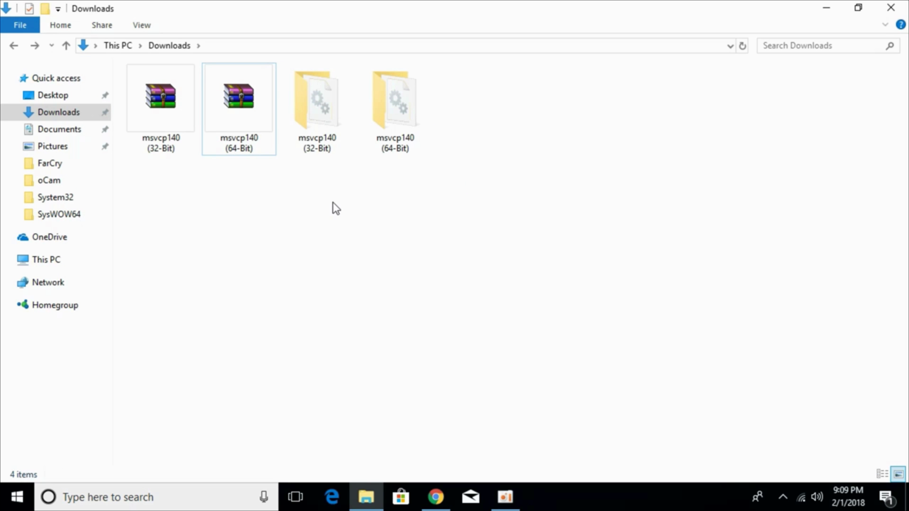
# Copy msvcp140.dll from the extracted msvcp140 (32-Bit) folder.
pyautogui.doubleClick(319, 112)
pyautogui.click(164, 102)
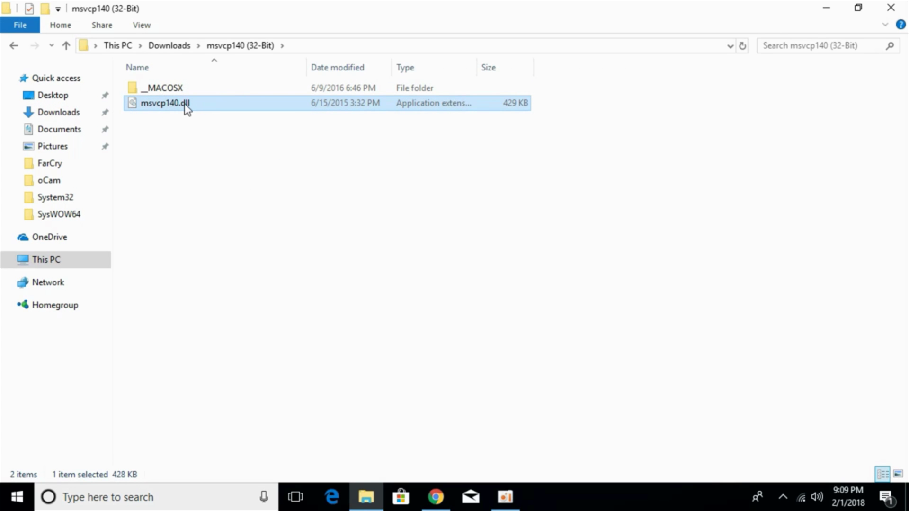
pyautogui.rightClick(186, 107)
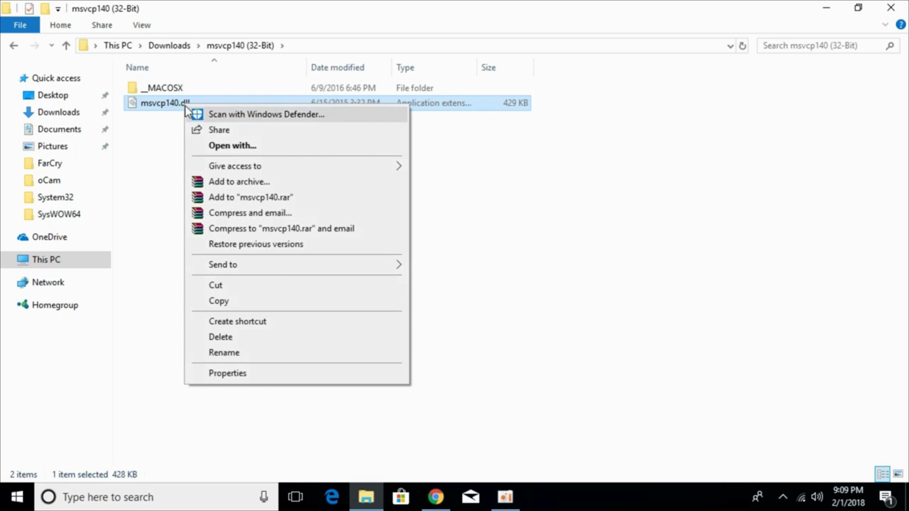
pyautogui.click(271, 303)
# Open C:\Windows\System32 in a second File Explorer window.
pyautogui.rightClick(58, 265)
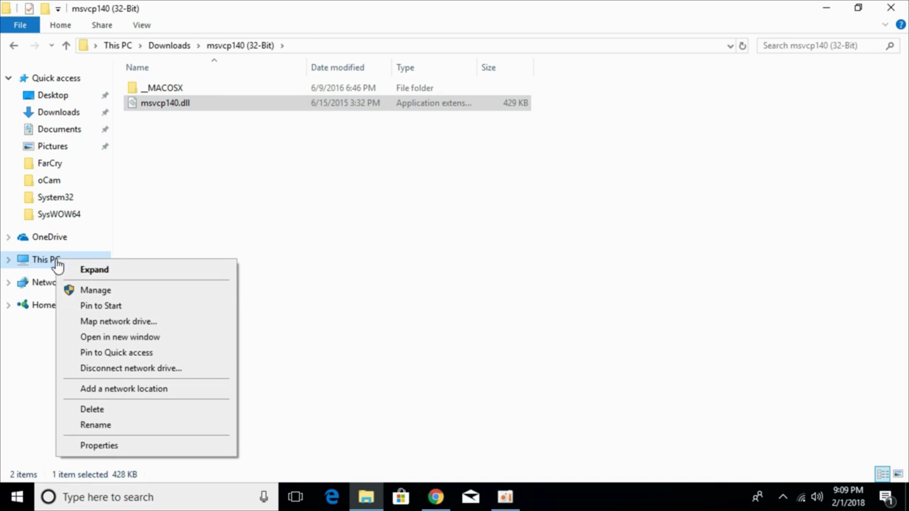
pyautogui.click(112, 341)
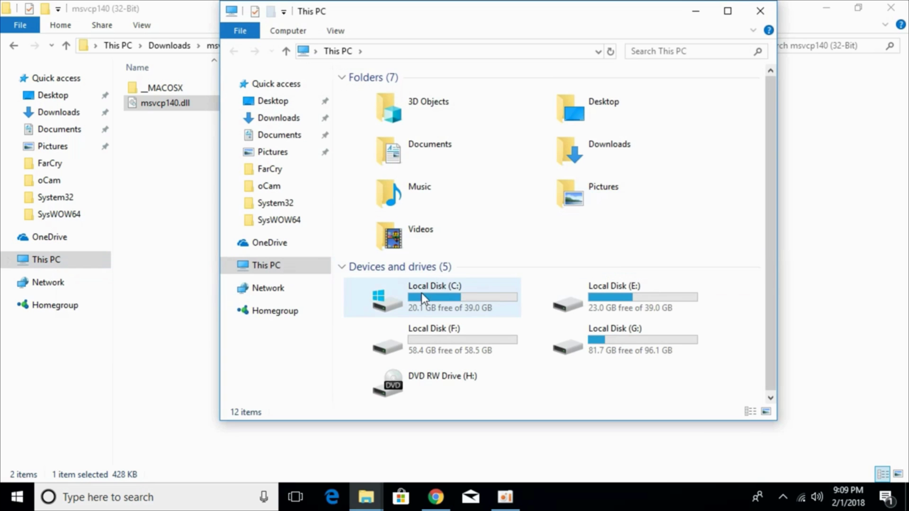
pyautogui.doubleClick(408, 296)
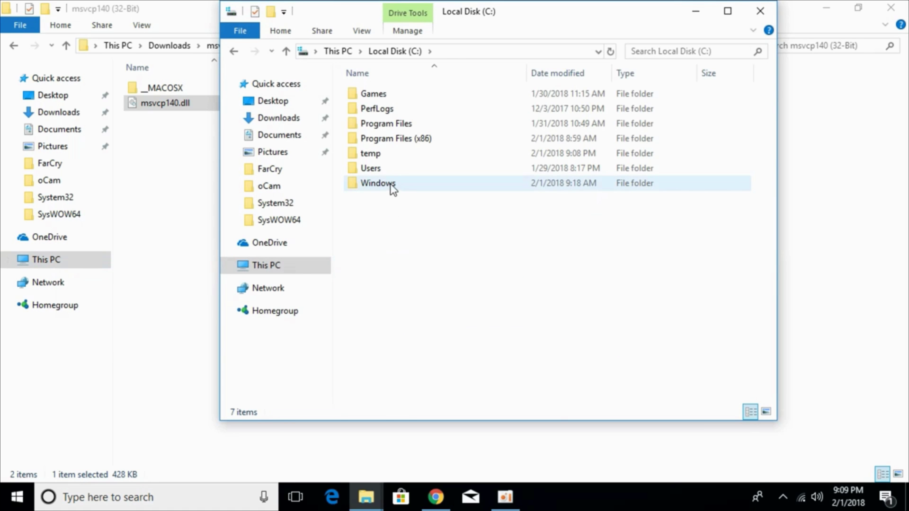
pyautogui.doubleClick(419, 183)
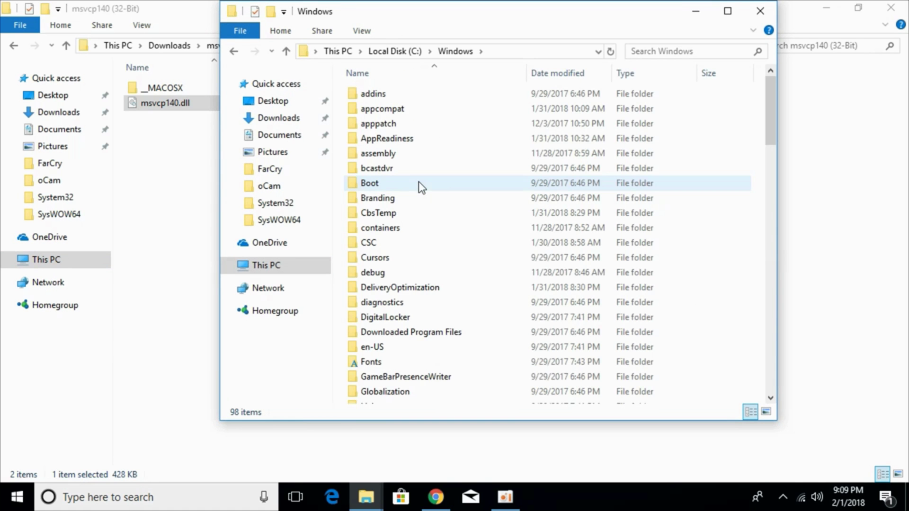
pyautogui.scroll(-9, 421, 187)
pyautogui.scroll(-5, 420, 191)
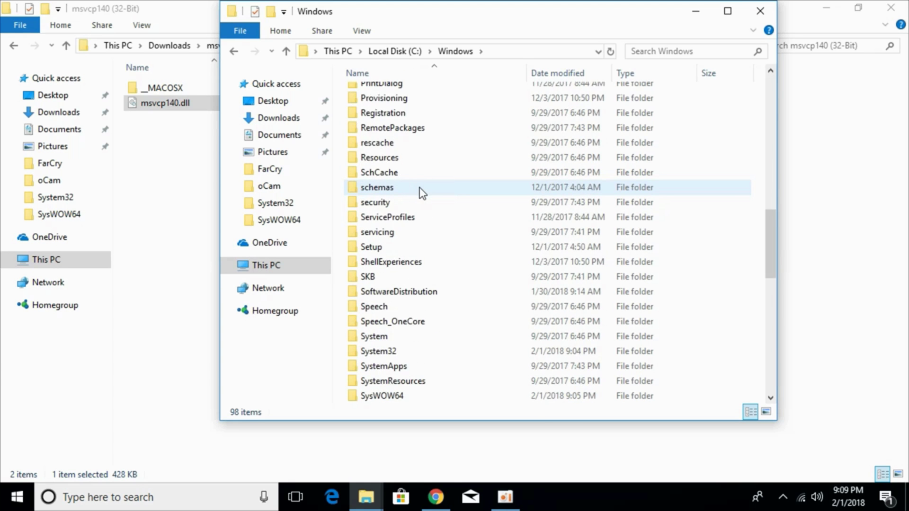
pyautogui.scroll(-1, 421, 192)
pyautogui.click(416, 307)
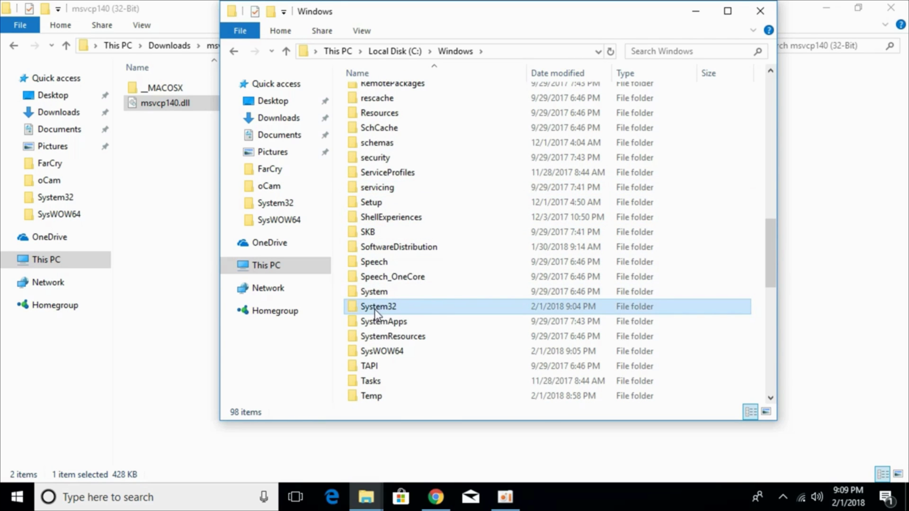
pyautogui.doubleClick(385, 309)
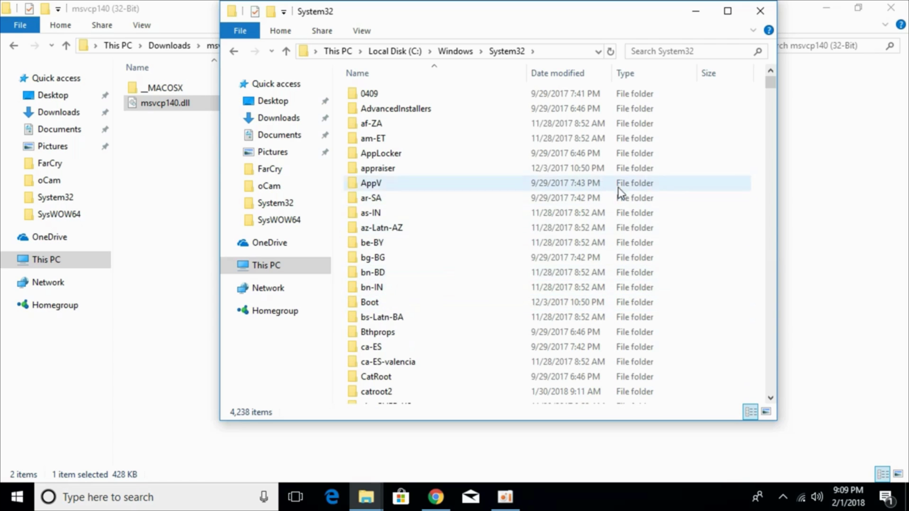
# Paste msvcp140.dll into System32 with administrator permission, then go back to Windows.
pyautogui.rightClick(712, 178)
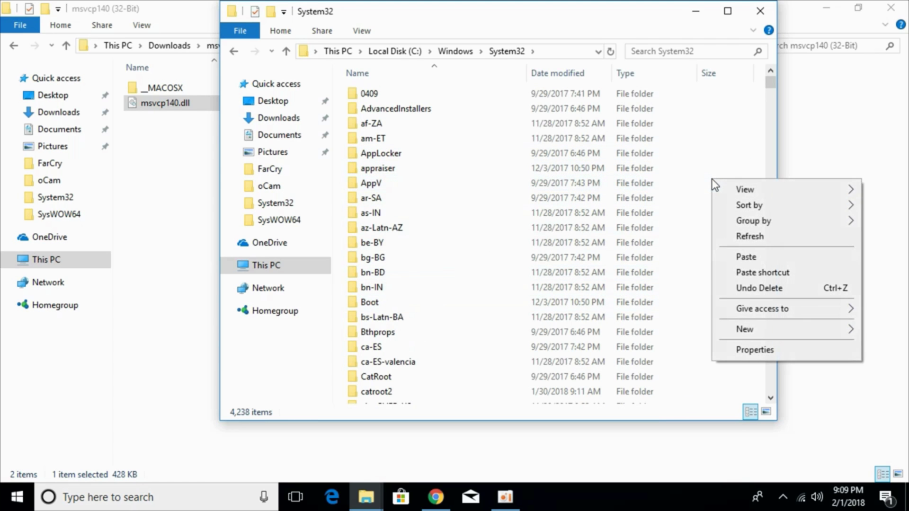
pyautogui.click(727, 256)
pyautogui.click(416, 159)
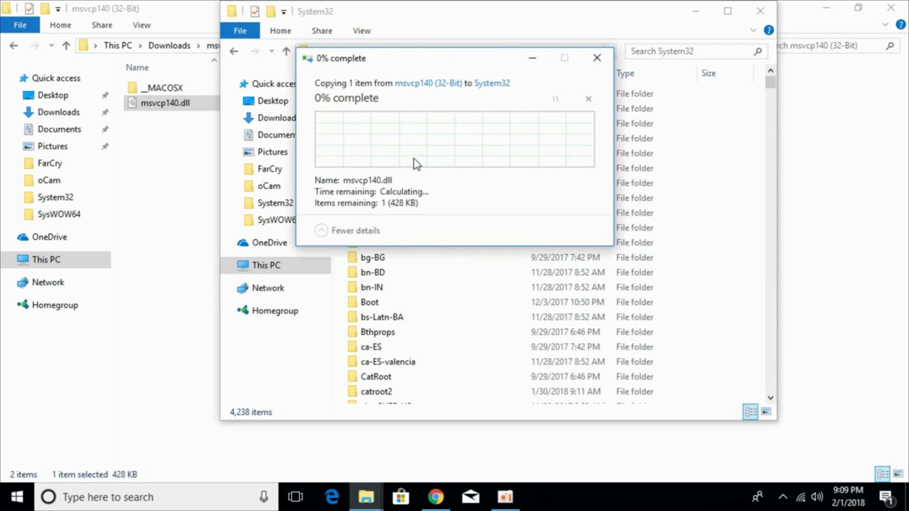
pyautogui.click(231, 53)
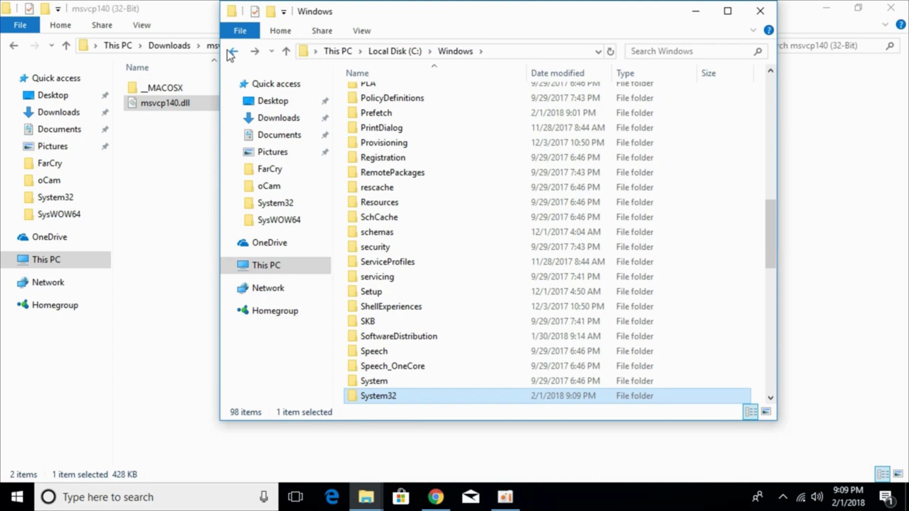
# Copy msvcp140.dll from the Downloads\msvcp140 (64-Bit) folder.
pyautogui.click(14, 48)
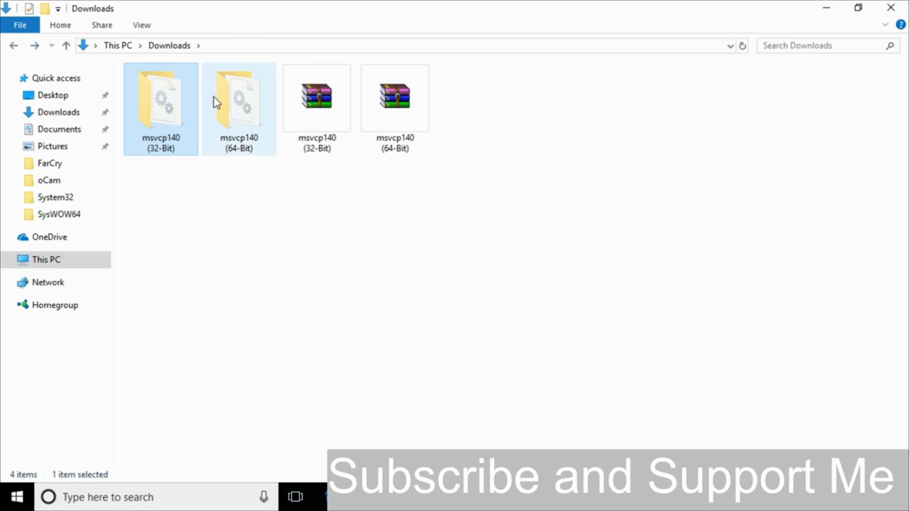
pyautogui.doubleClick(214, 97)
pyautogui.rightClick(181, 105)
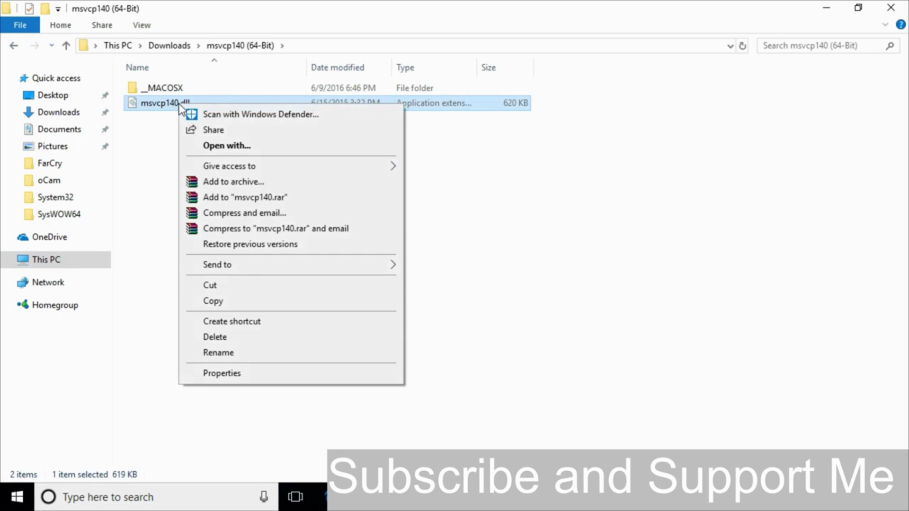
pyautogui.click(257, 303)
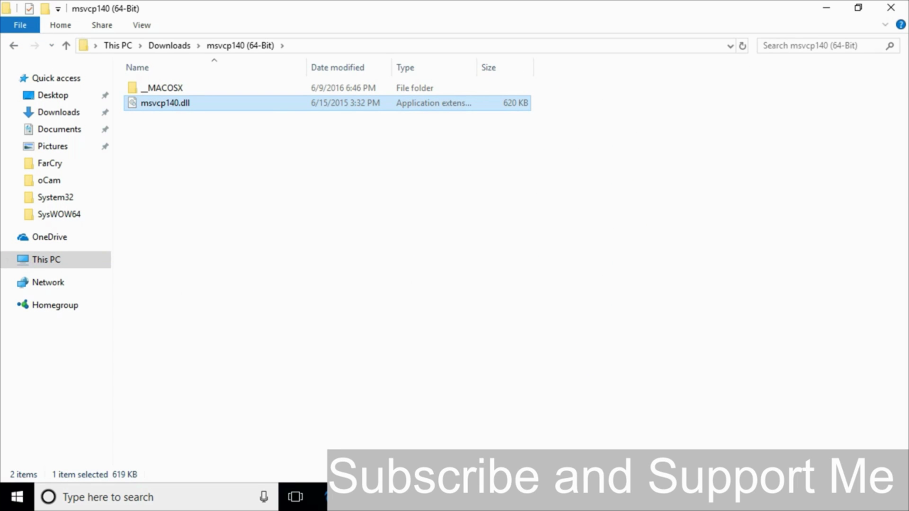
# Paste it into C:\Windows\System32, replacing the existing file with admin permission, then return to Windows.
pyautogui.moveTo(339, 497)
pyautogui.click(441, 407)
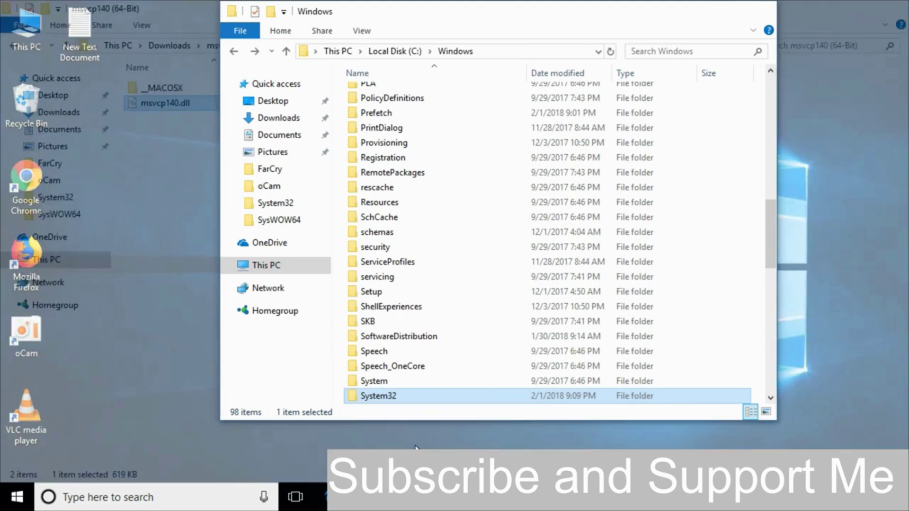
pyautogui.scroll(-2, 393, 241)
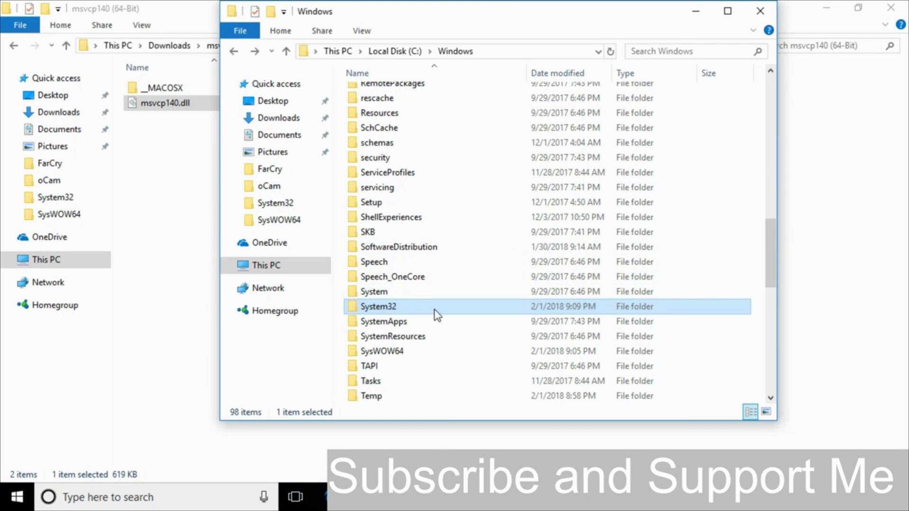
pyautogui.doubleClick(384, 308)
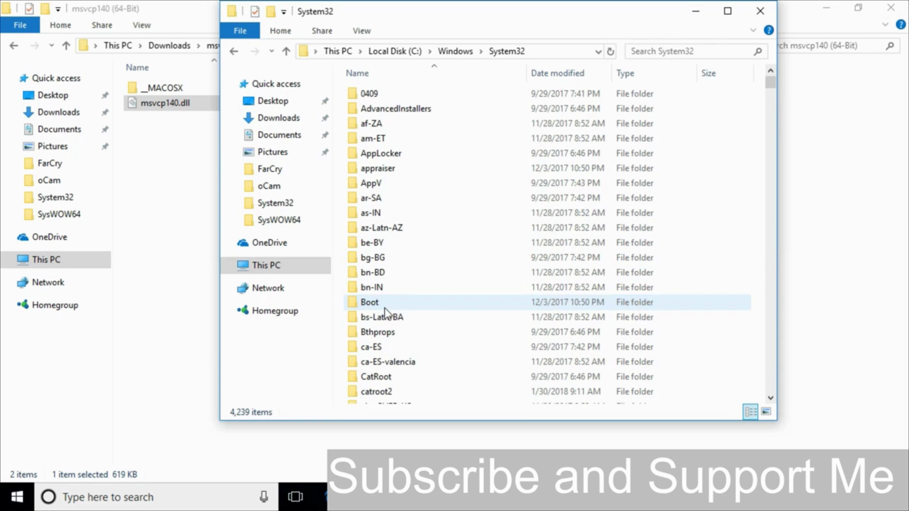
pyautogui.rightClick(709, 166)
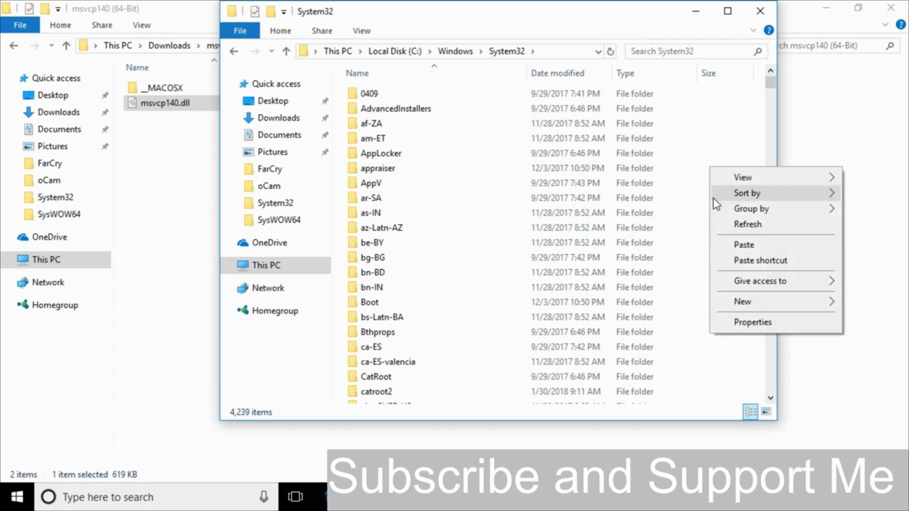
pyautogui.click(732, 245)
pyautogui.click(379, 140)
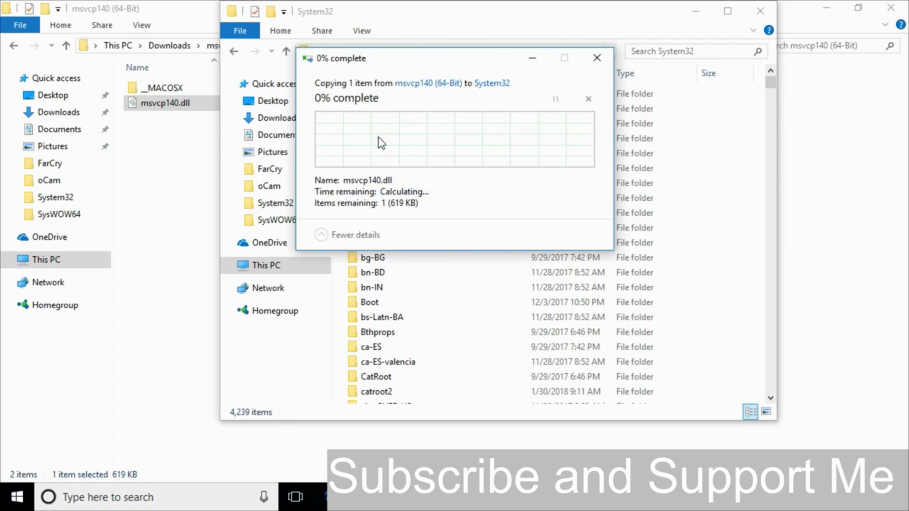
pyautogui.click(410, 151)
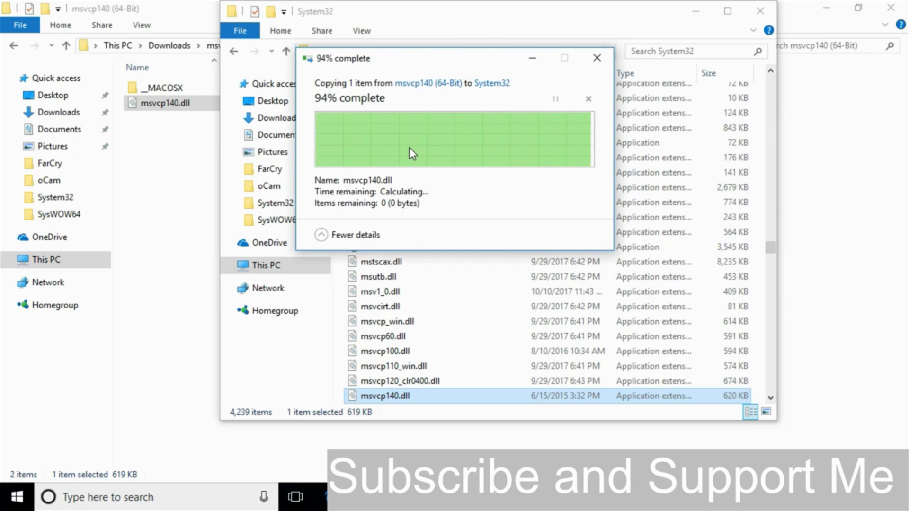
pyautogui.click(237, 53)
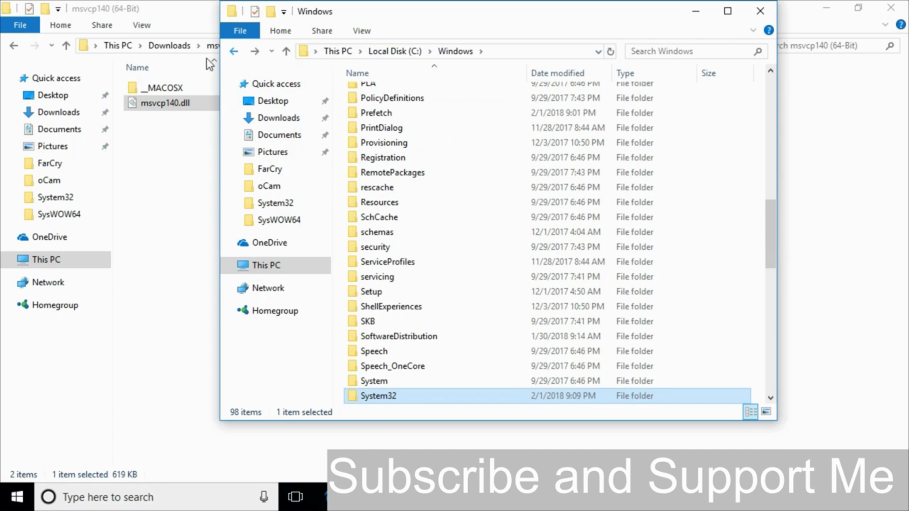
# Copy msvcp140.dll from Downloads\msvcp140 (32-Bit) and switch to the window showing C:\Windows.
pyautogui.click(15, 47)
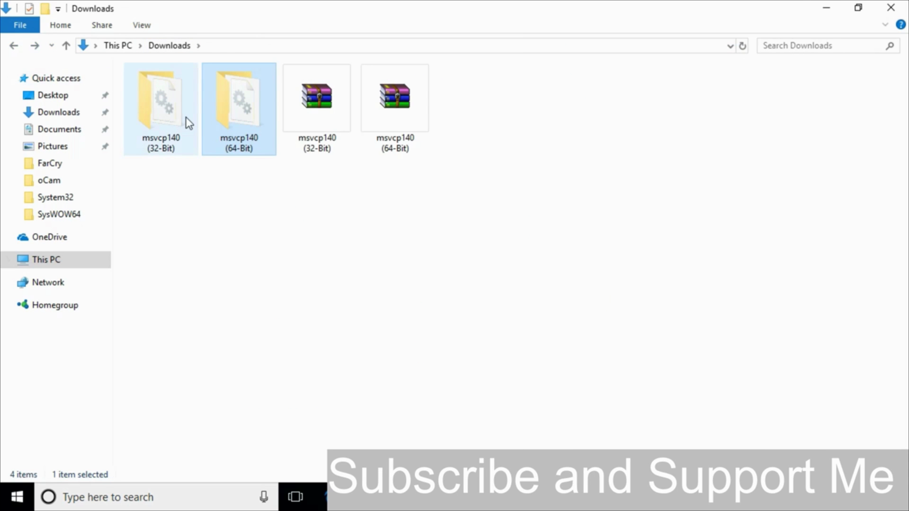
pyautogui.doubleClick(186, 117)
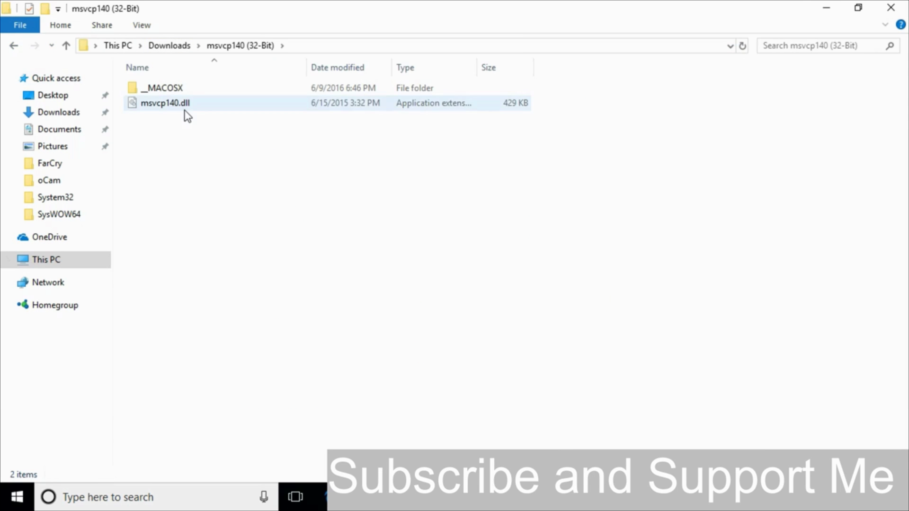
pyautogui.rightClick(183, 107)
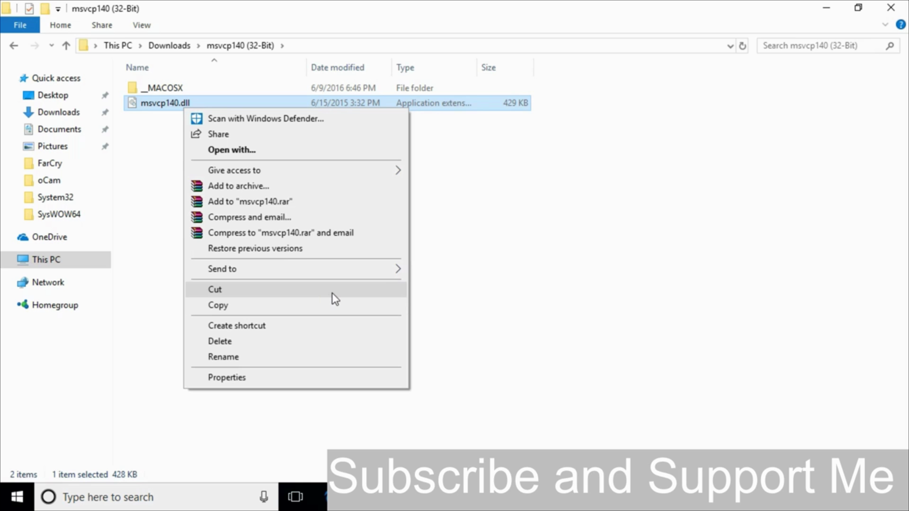
pyautogui.click(252, 307)
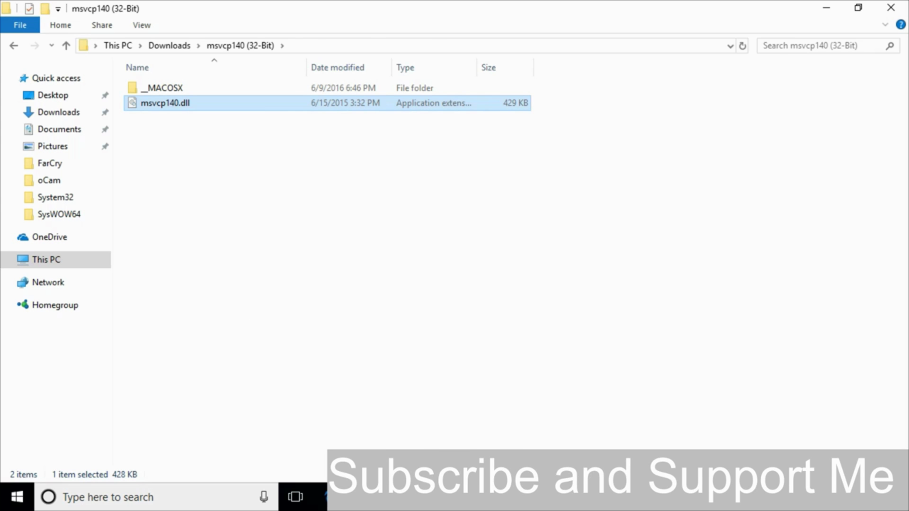
pyautogui.moveTo(363, 497)
pyautogui.click(459, 431)
pyautogui.scroll(-4, 432, 274)
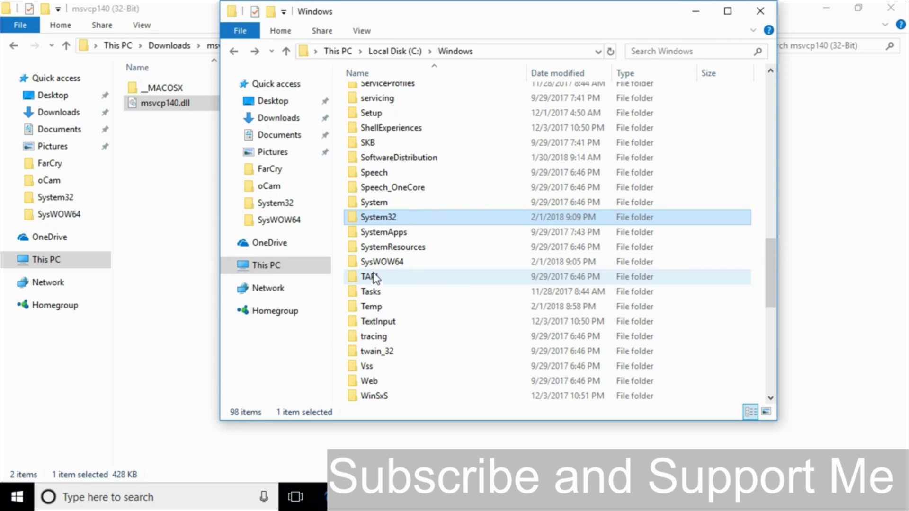
# Paste msvcp140.dll into C:\Windows\SysWOW64 with administrator permission, then go back to Windows.
pyautogui.click(458, 261)
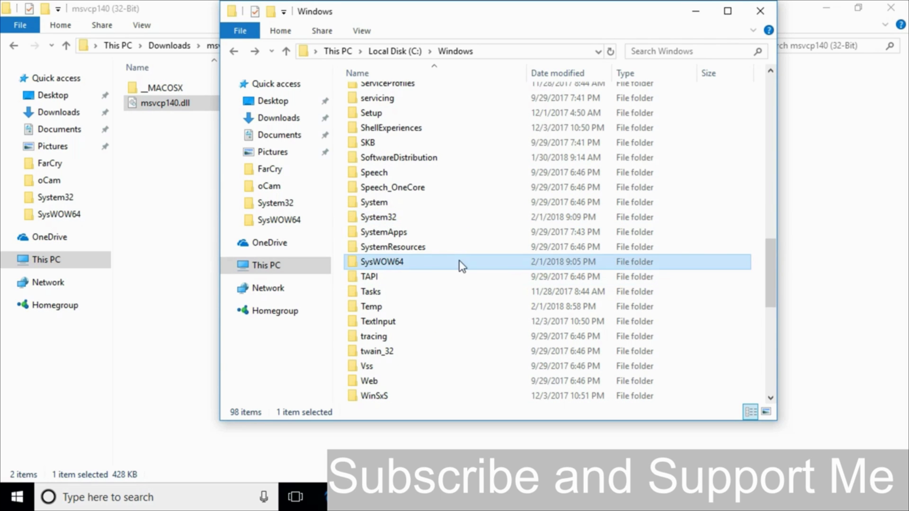
pyautogui.doubleClick(383, 261)
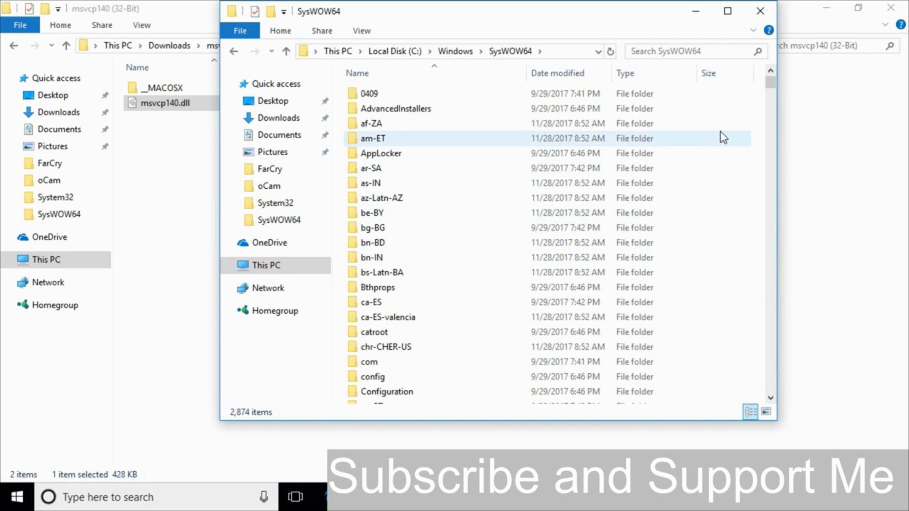
pyautogui.rightClick(709, 169)
pyautogui.click(748, 249)
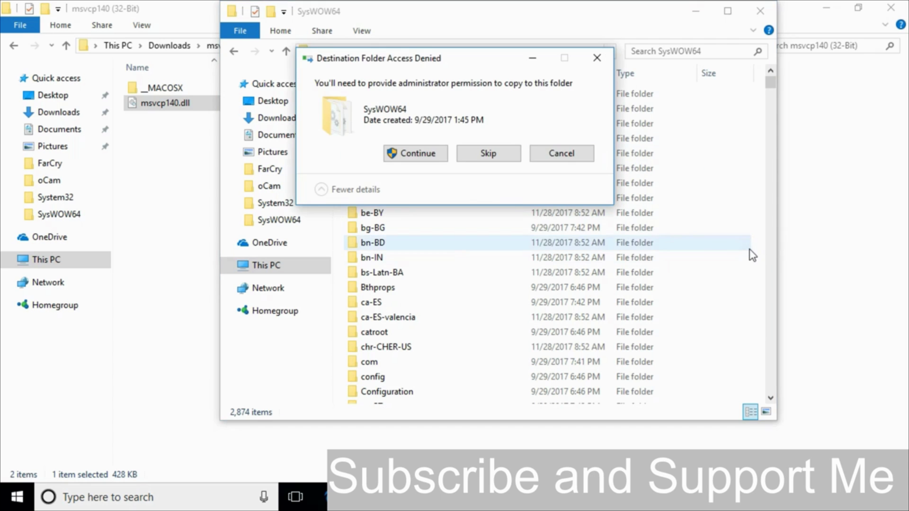
pyautogui.click(412, 153)
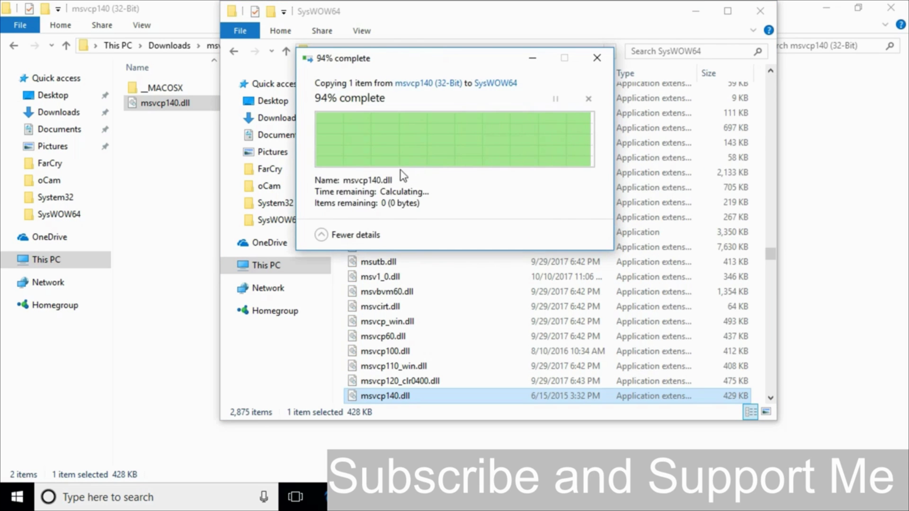
pyautogui.click(237, 53)
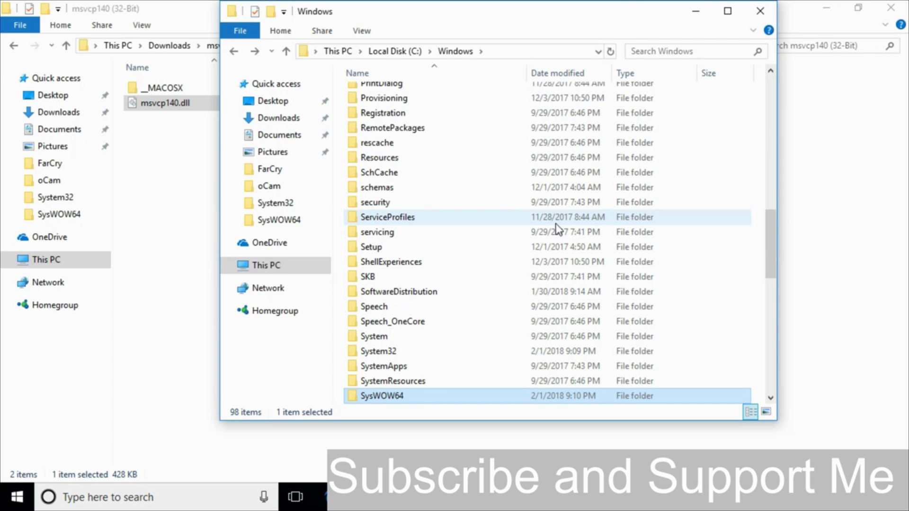
# Return to Chrome and highlight the msvcp140.dll installation instructions for 32-bit and 64-bit Windows.
pyautogui.hotkey('alt', 'Tab')
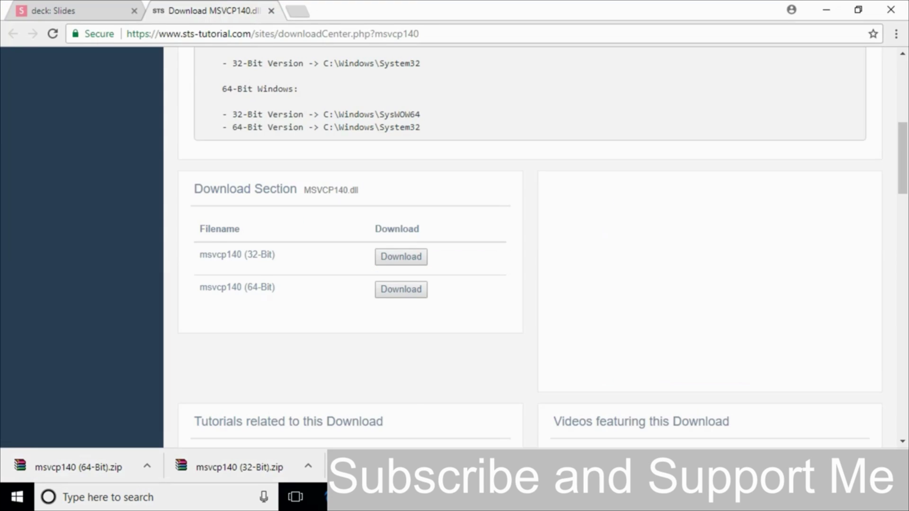
pyautogui.scroll(5, 407, 227)
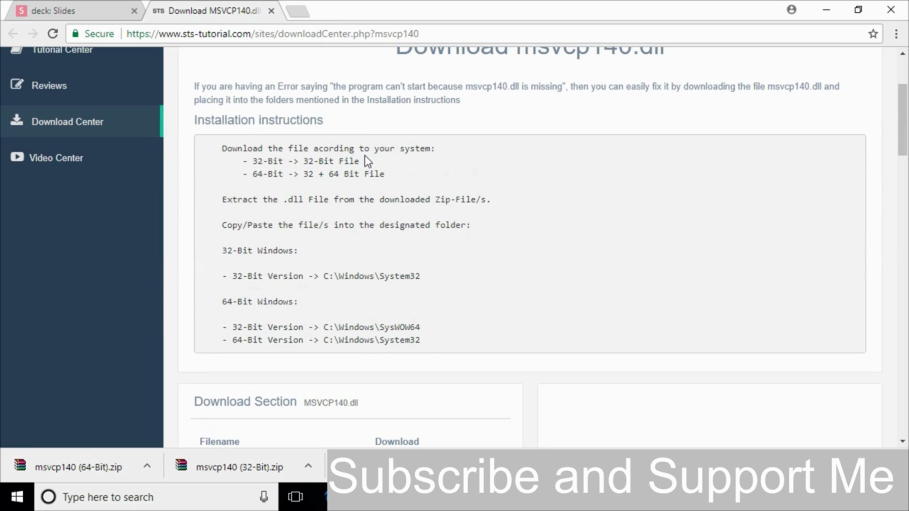
pyautogui.moveTo(211, 153); pyautogui.dragTo(559, 342)
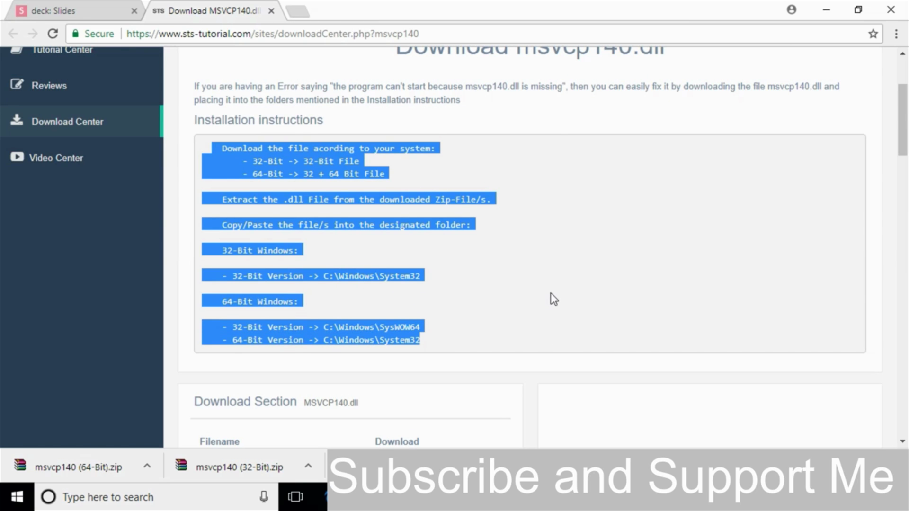
pyautogui.click(556, 268)
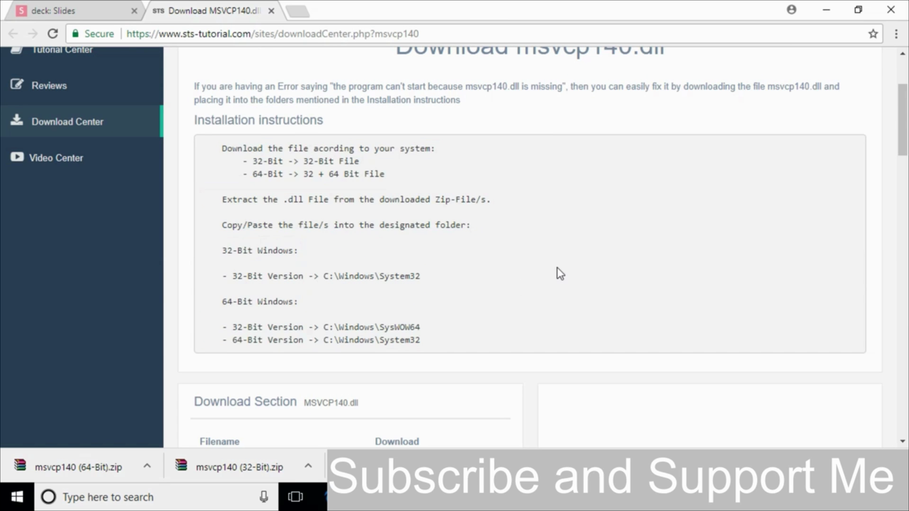